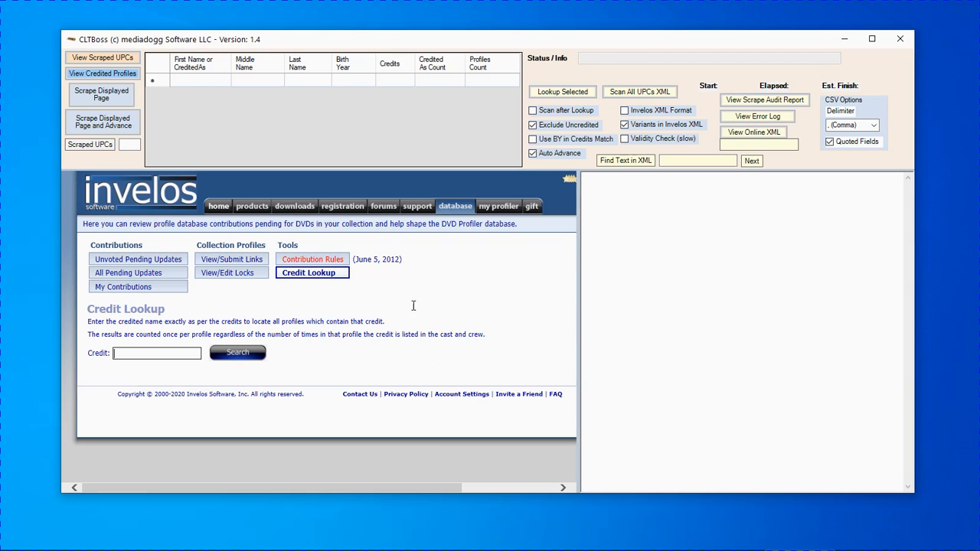
Paste the person's credited name into the first row's First Name or CreditedAs cell
{"action": "left_click", "coordinate": [193, 81]}
{"action": "right_click", "coordinate": [181, 80]}
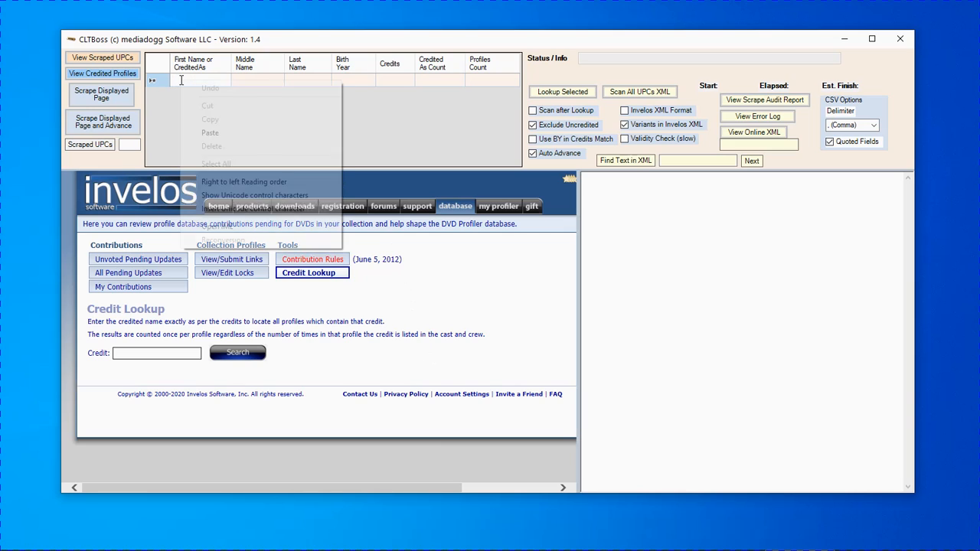
{"action": "left_click", "coordinate": [214, 132]}
{"action": "left_click", "coordinate": [243, 78]}
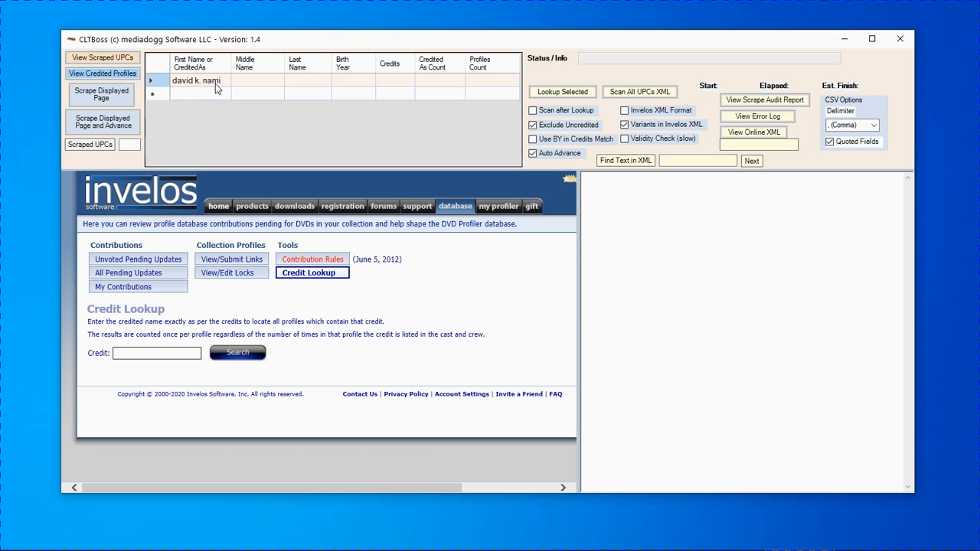
Paste the same credited name into the Credit Lookup field and search for its profiles
{"action": "right_click", "coordinate": [147, 354]}
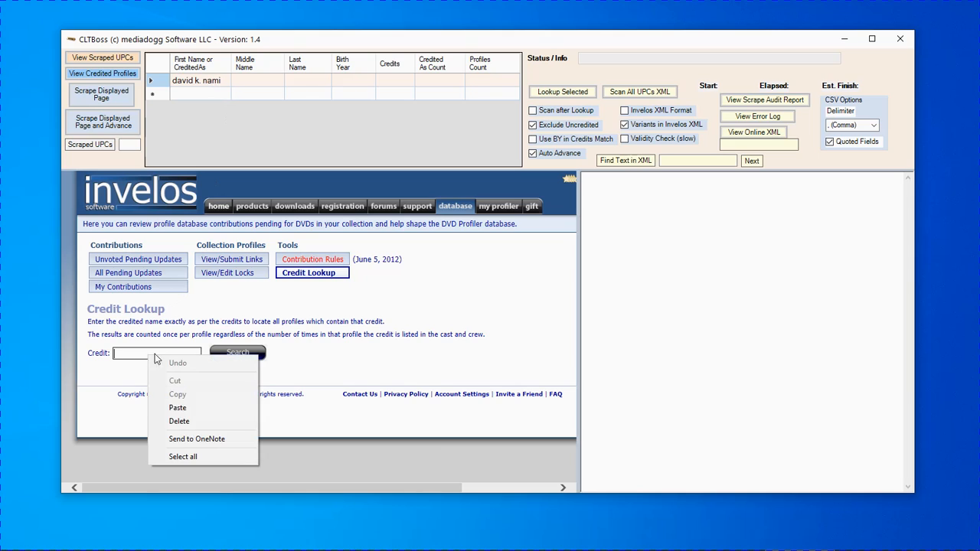
{"action": "left_click", "coordinate": [184, 407]}
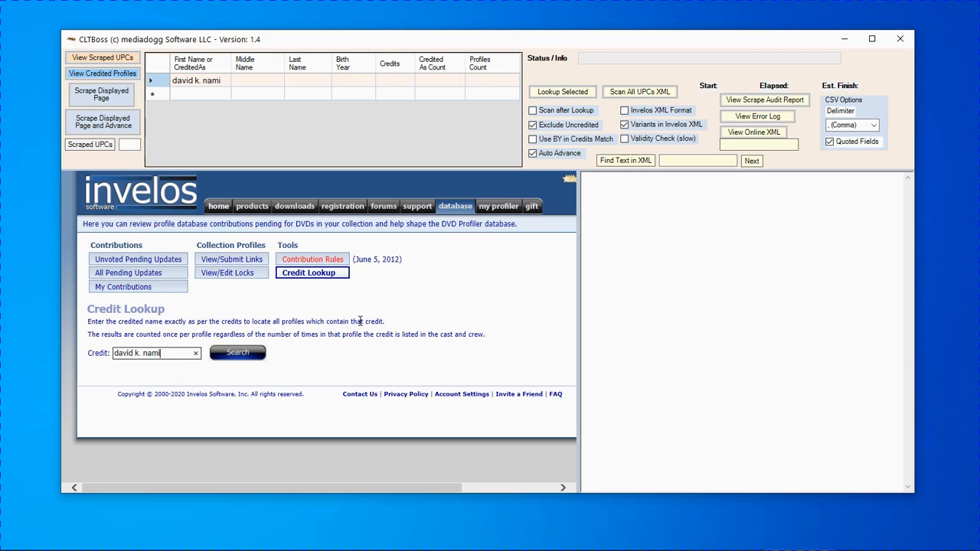
{"action": "left_click", "coordinate": [242, 360]}
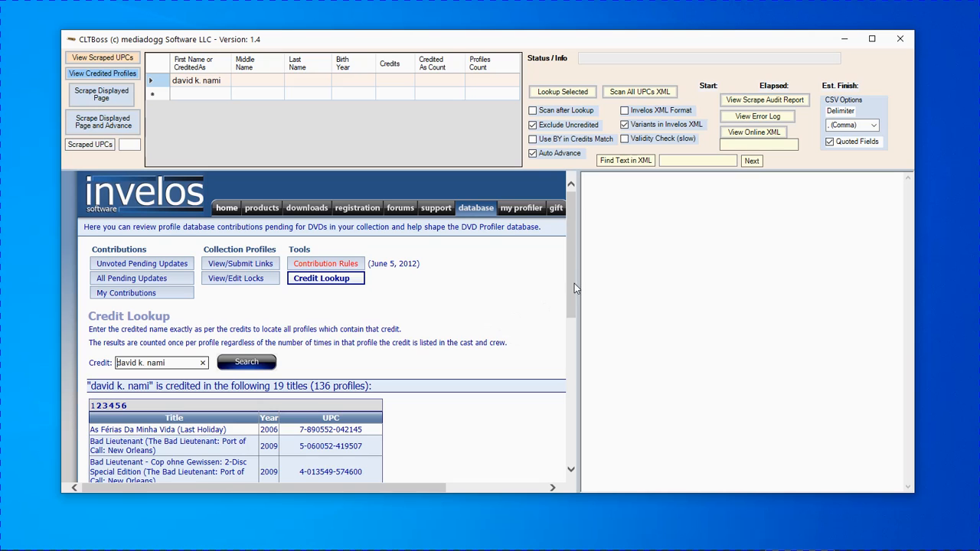
{"action": "mouse_move", "coordinate": [574, 287]}
{"action": "left_mouse_down"}
{"action": "mouse_move", "coordinate": [573, 439]}
{"action": "mouse_move", "coordinate": [567, 270]}
{"action": "left_mouse_up"}
Scrape the UPCs from all six pages of the Credit Lookup results, advancing page by page
{"action": "left_click", "coordinate": [115, 126]}
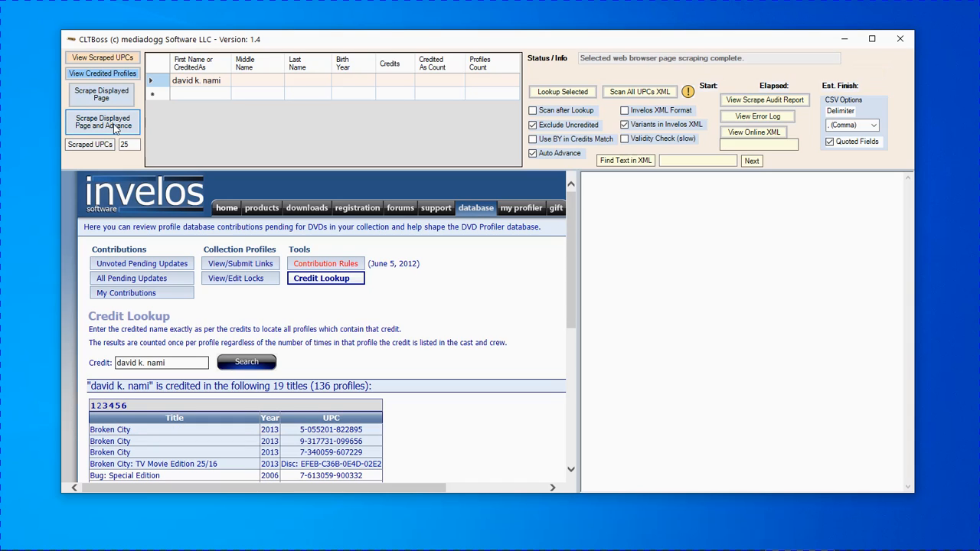
{"action": "left_click", "coordinate": [115, 129]}
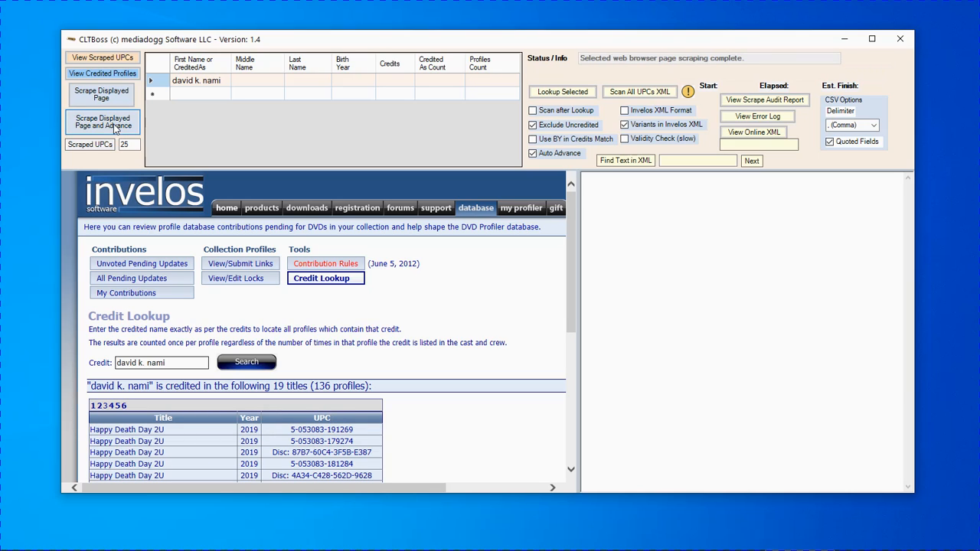
{"action": "left_click", "coordinate": [115, 129]}
{"action": "left_click", "coordinate": [115, 128]}
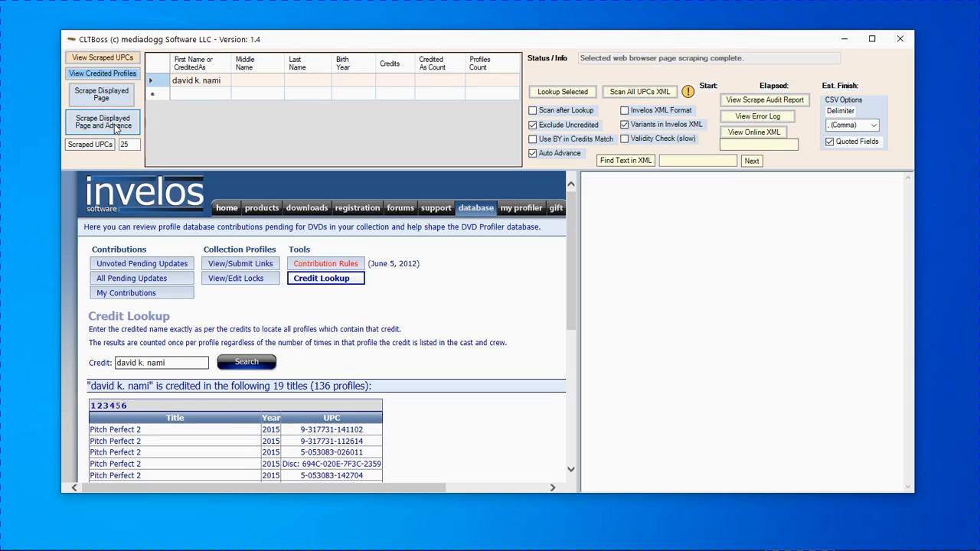
{"action": "left_click", "coordinate": [114, 124]}
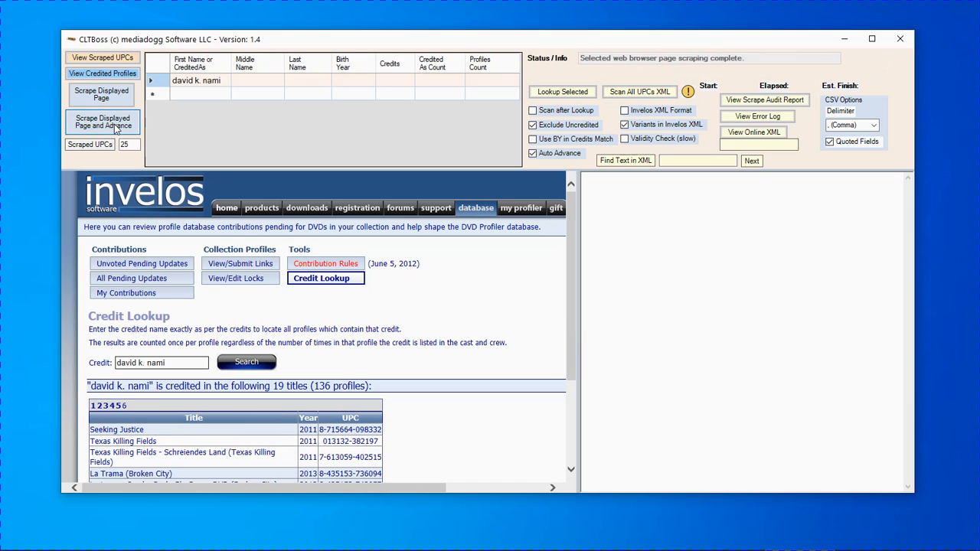
{"action": "left_click", "coordinate": [114, 124]}
{"action": "left_click", "coordinate": [122, 129]}
Check the scraped UPC list down to its last entry and compare it with the Credit Lookup results
{"action": "left_click", "coordinate": [98, 61]}
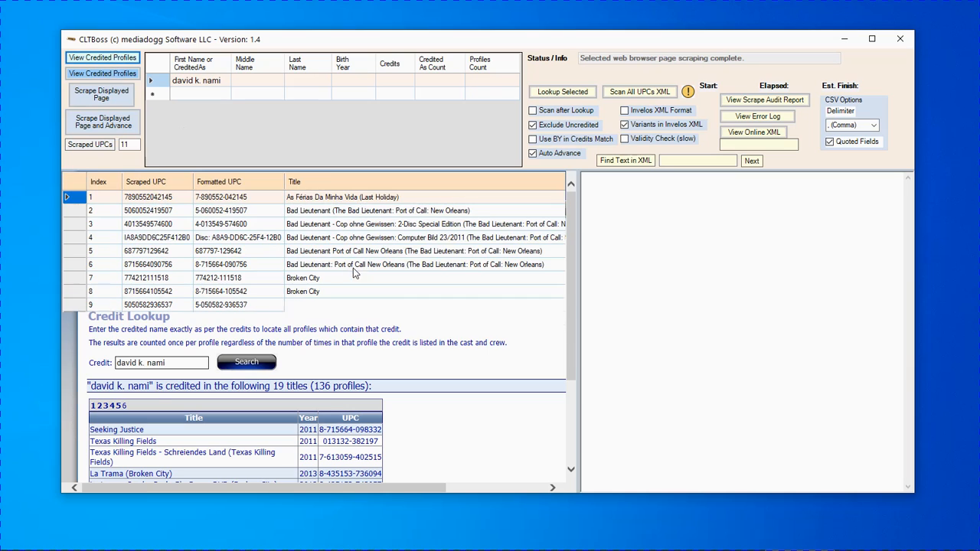
{"action": "left_click_drag", "start_coordinate": [570, 207], "coordinate": [575, 460]}
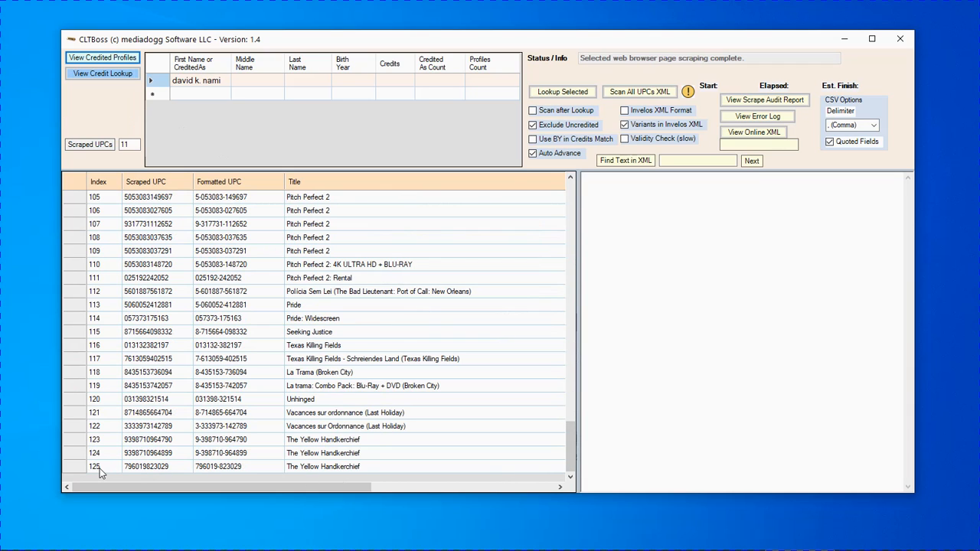
{"action": "left_click", "coordinate": [107, 74]}
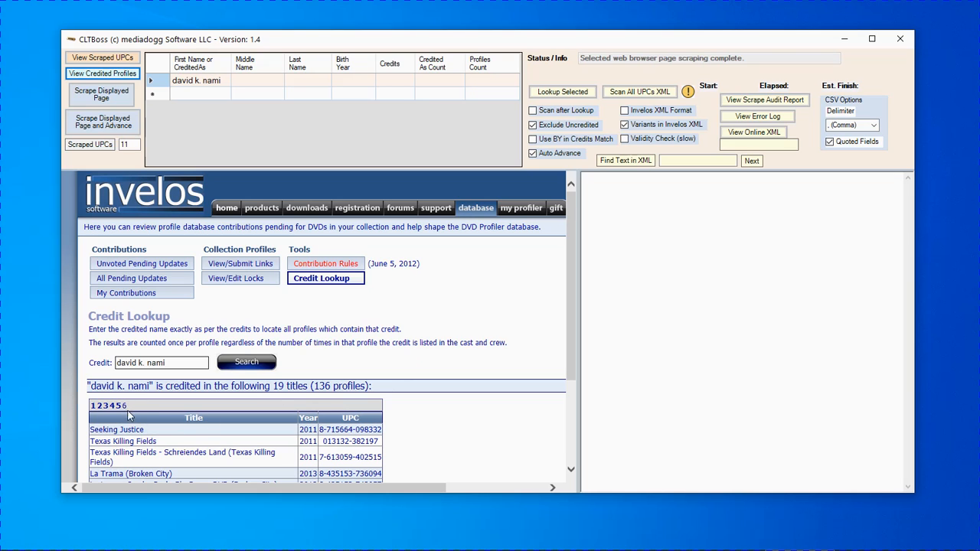
{"action": "mouse_move", "coordinate": [573, 306]}
{"action": "left_mouse_down"}
{"action": "mouse_move", "coordinate": [568, 427]}
{"action": "mouse_move", "coordinate": [564, 324]}
{"action": "mouse_move", "coordinate": [576, 301]}
{"action": "left_mouse_up"}
{"action": "mouse_move", "coordinate": [568, 326]}
{"action": "left_mouse_down"}
{"action": "mouse_move", "coordinate": [580, 442]}
{"action": "mouse_move", "coordinate": [586, 329]}
{"action": "mouse_move", "coordinate": [574, 417]}
{"action": "mouse_move", "coordinate": [570, 317]}
{"action": "left_mouse_up"}
Sort the scraped UPC list by the Scraped UPC column in ascending order
{"action": "left_click", "coordinate": [101, 57]}
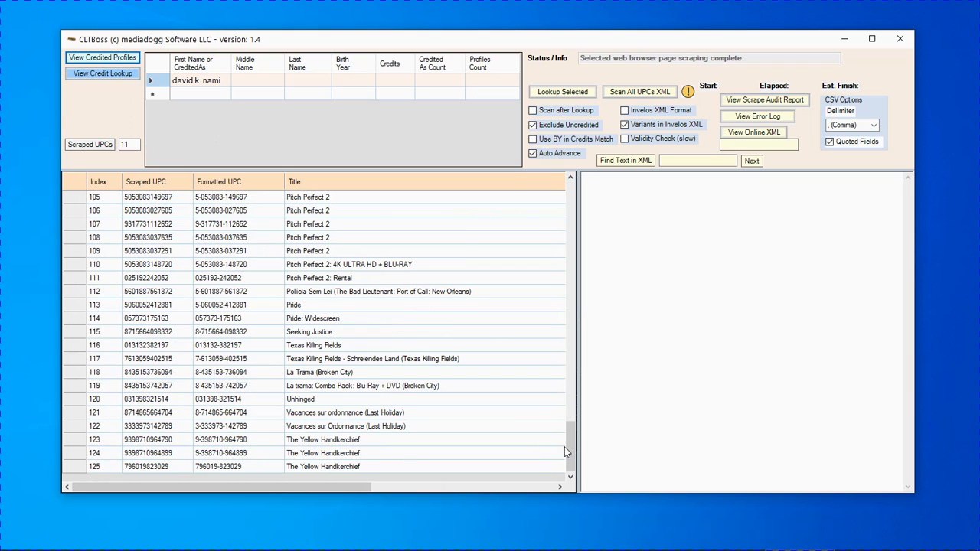
{"action": "scroll", "coordinate": [557, 338], "scroll_direction": "up", "scroll_amount": 4}
{"action": "left_click_drag", "start_coordinate": [570, 413], "coordinate": [571, 209]}
{"action": "scroll", "coordinate": [576, 199], "scroll_direction": "up", "scroll_amount": 2}
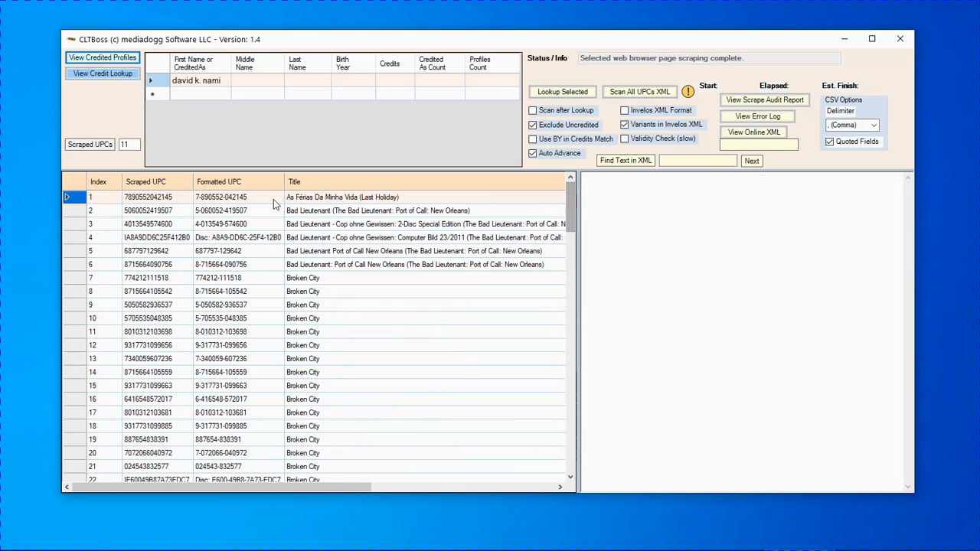
{"action": "left_click", "coordinate": [160, 182]}
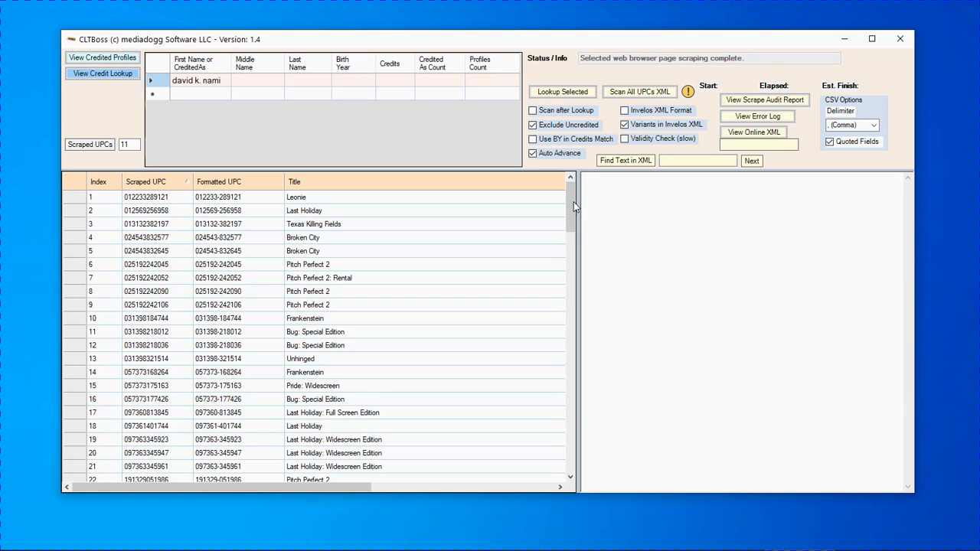
Review the sorted UPC list and scan the XML of all scraped UPCs for credits
{"action": "left_click_drag", "start_coordinate": [575, 206], "coordinate": [577, 177]}
{"action": "left_click_drag", "start_coordinate": [568, 215], "coordinate": [566, 367]}
{"action": "left_click_drag", "start_coordinate": [564, 460], "coordinate": [573, 181]}
{"action": "left_click", "coordinate": [637, 93]}
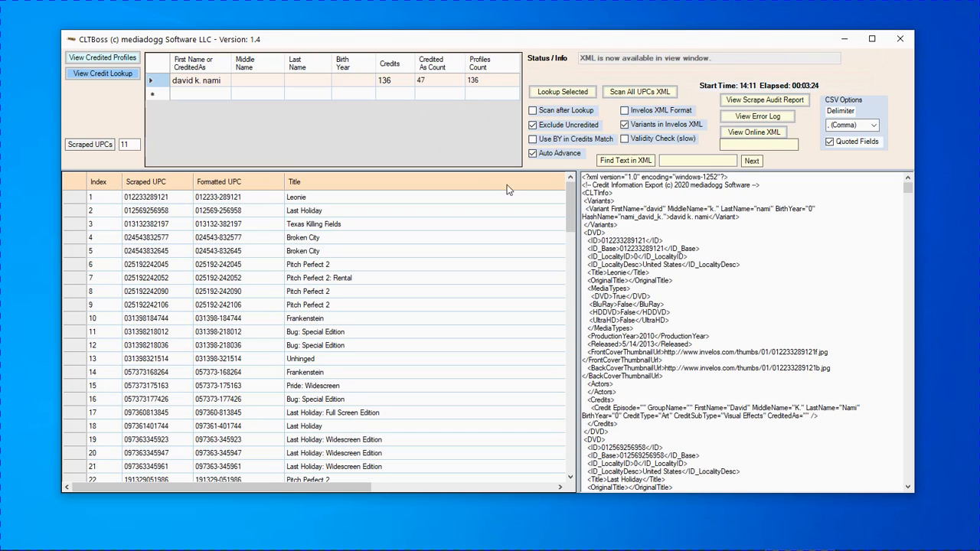
Compare the end of the scraped UPC list with the Credit Lookup results and the credited profiles
{"action": "left_click_drag", "start_coordinate": [567, 206], "coordinate": [570, 240]}
{"action": "left_click_drag", "start_coordinate": [582, 408], "coordinate": [570, 480]}
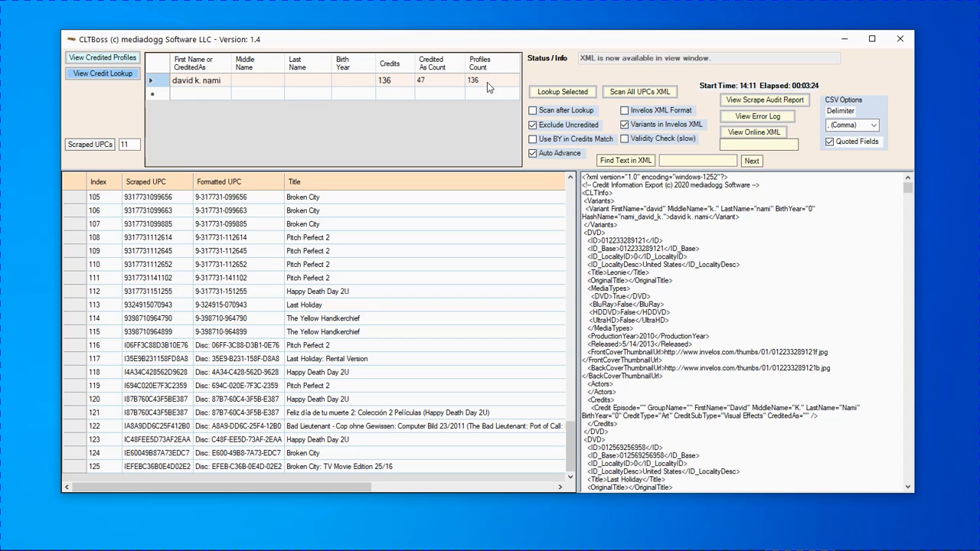
{"action": "left_click", "coordinate": [102, 74]}
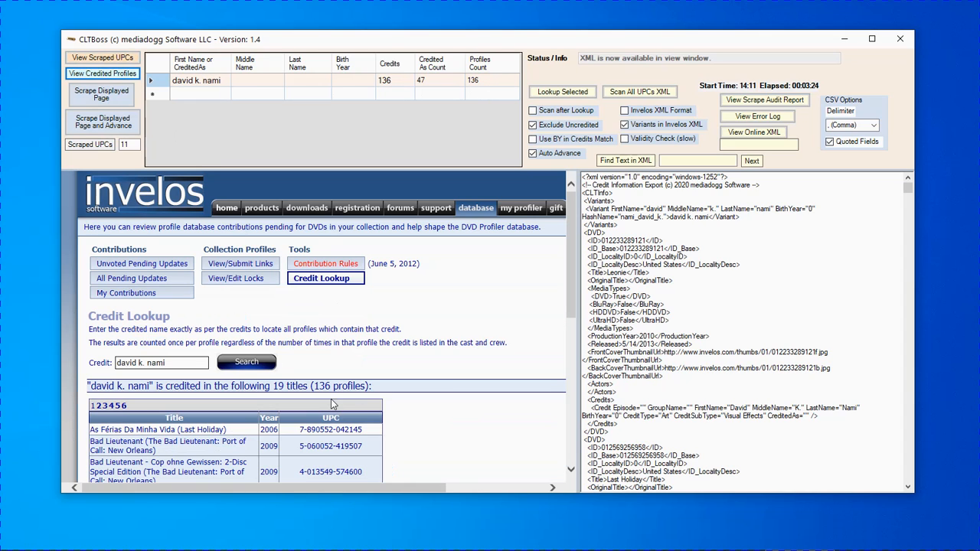
{"action": "left_click", "coordinate": [103, 74]}
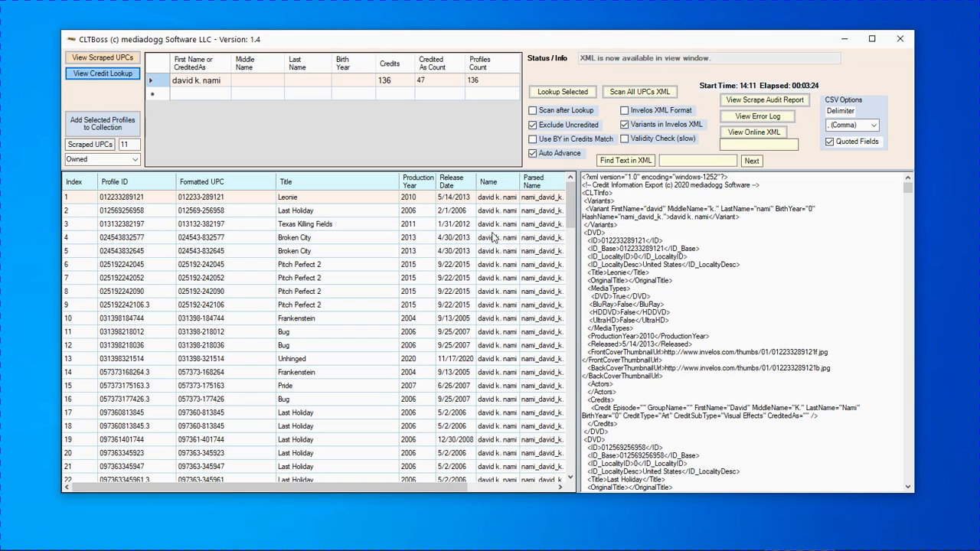
Clear the scraped UPC list
{"action": "left_click", "coordinate": [123, 59]}
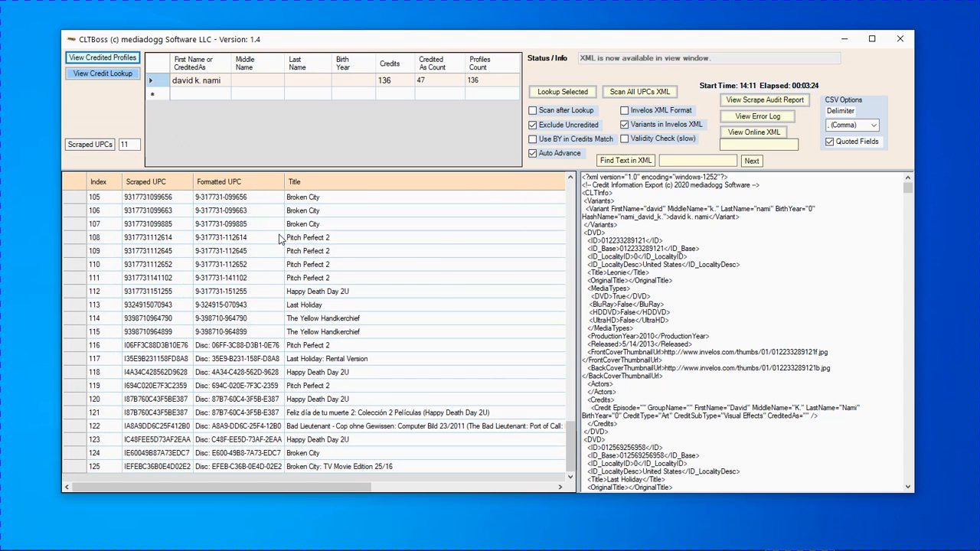
{"action": "right_click", "coordinate": [279, 235]}
{"action": "left_click", "coordinate": [330, 323]}
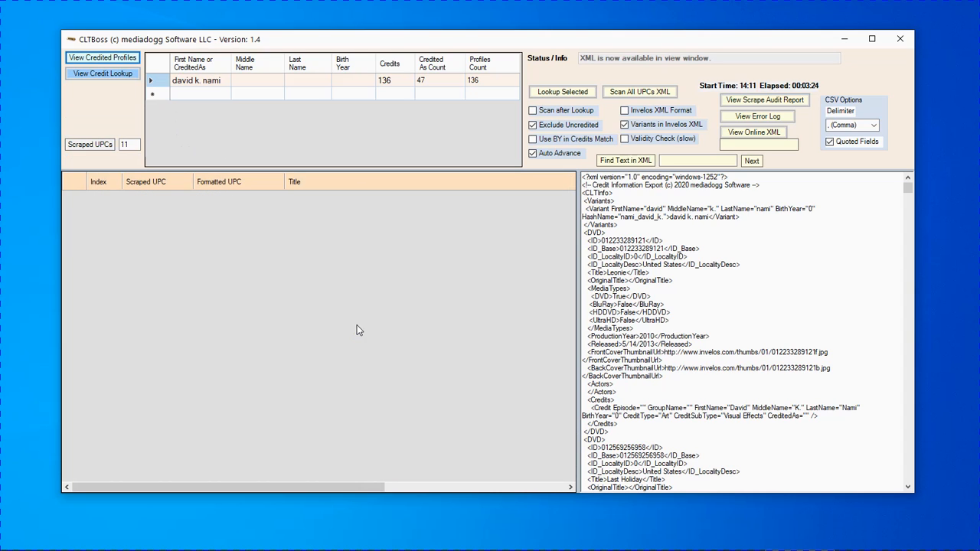
Clear the credited profiles list
{"action": "left_click", "coordinate": [119, 62]}
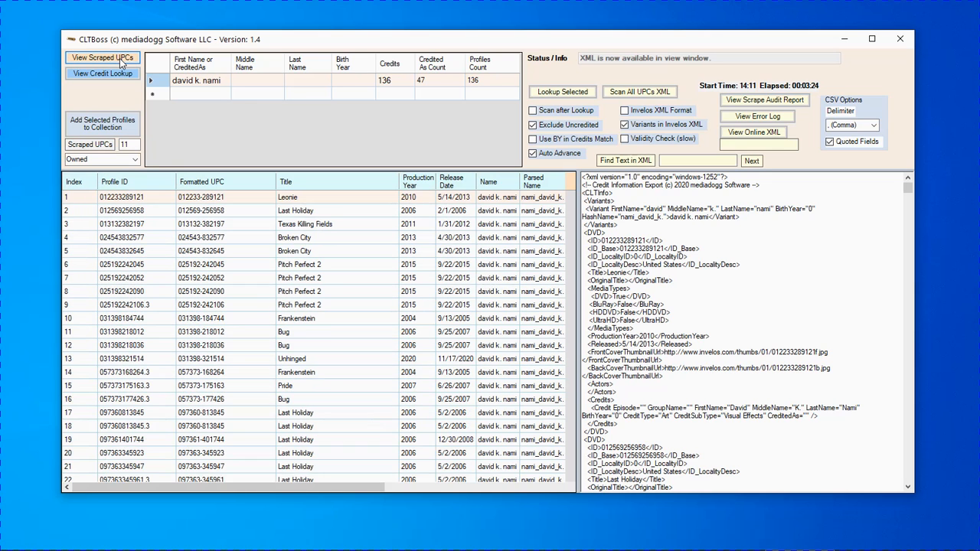
{"action": "left_click", "coordinate": [121, 61]}
{"action": "left_click", "coordinate": [116, 59]}
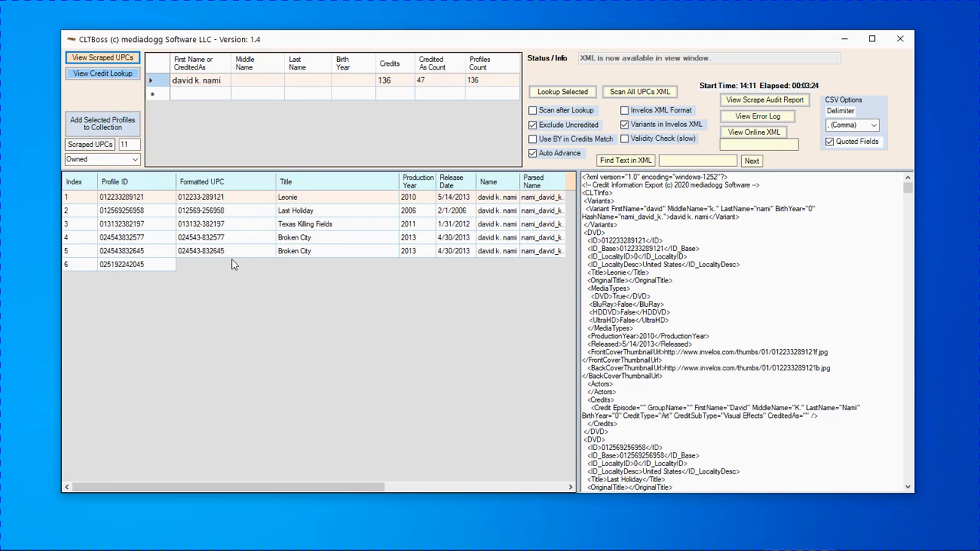
{"action": "right_click", "coordinate": [263, 276]}
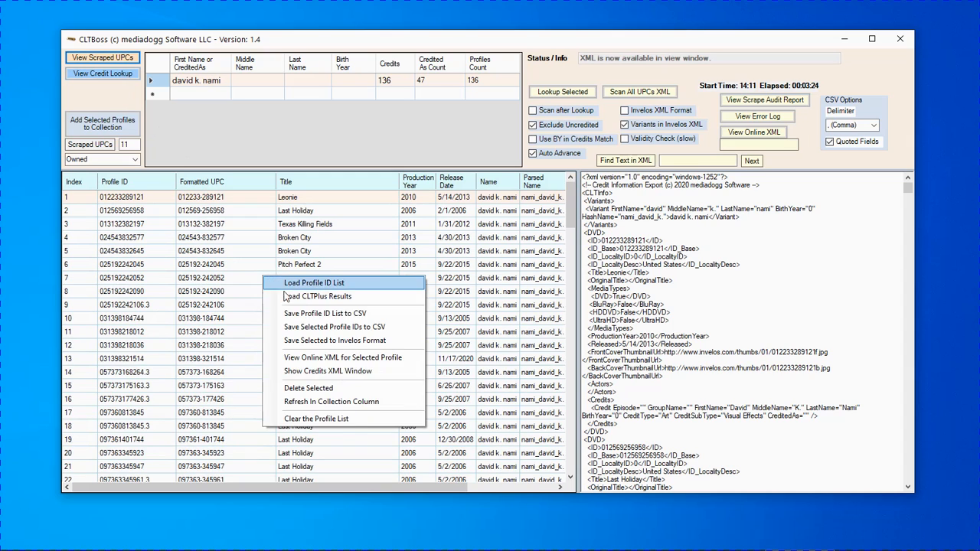
{"action": "left_click", "coordinate": [349, 420]}
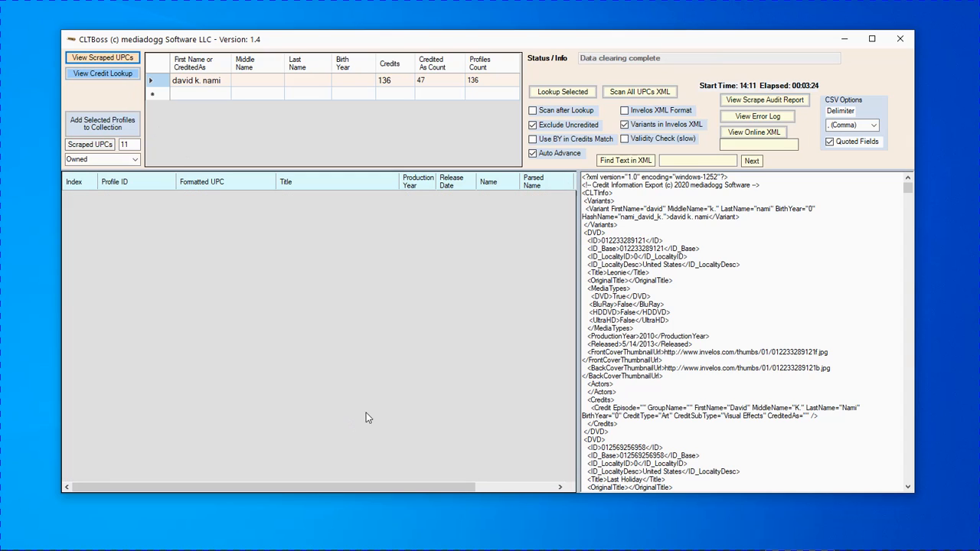
Clear the XML view and return to the Credit Lookup page
{"action": "right_click", "coordinate": [697, 264]}
{"action": "left_click", "coordinate": [750, 368]}
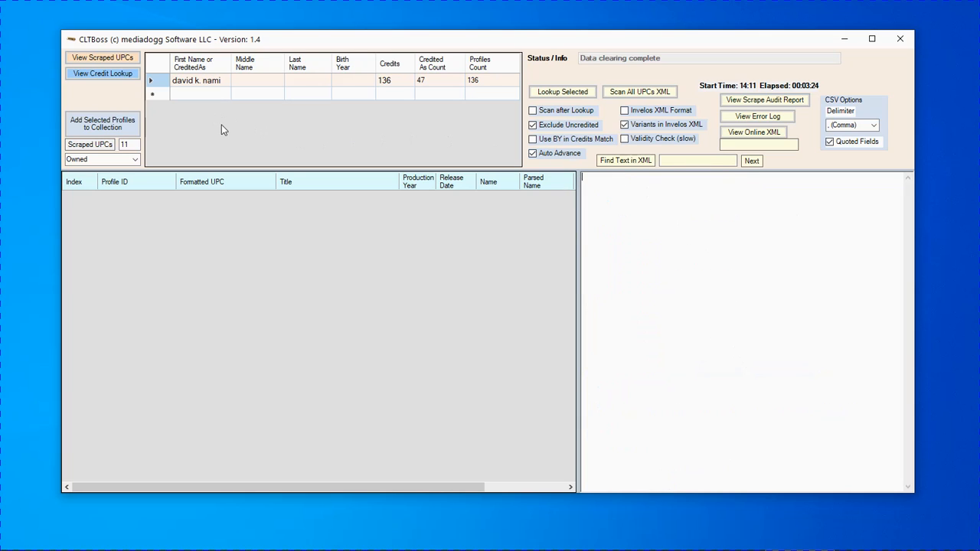
{"action": "left_click", "coordinate": [103, 73]}
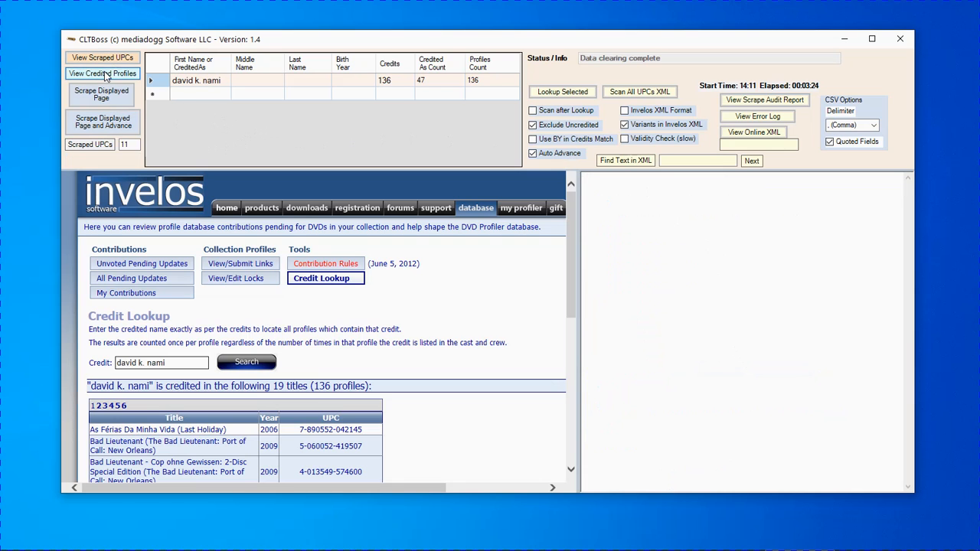
Run the automatic lookup for the selected name, accepting the reset and scraping messages, and scrape the result pages
{"action": "mouse_move", "coordinate": [299, 213]}
{"action": "left_click", "coordinate": [558, 93]}
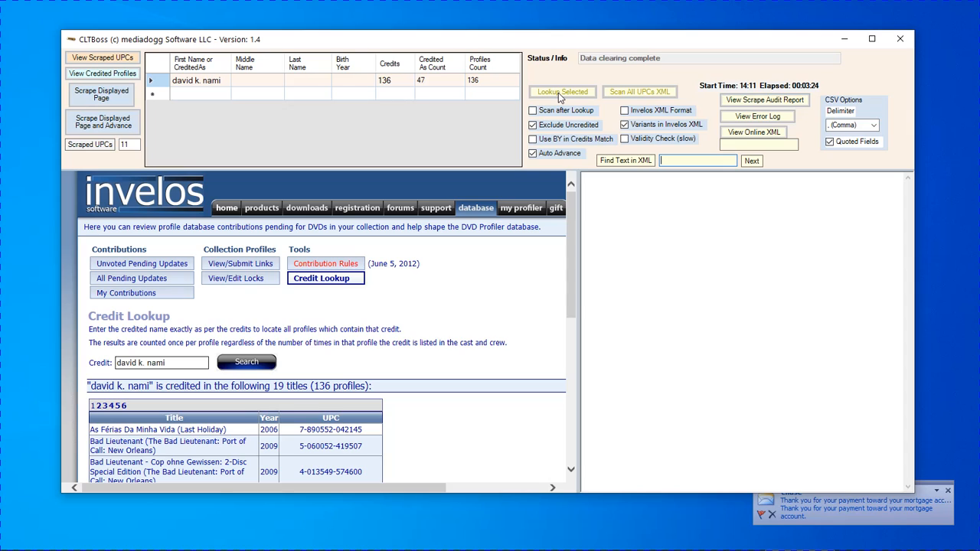
{"action": "left_click", "coordinate": [948, 490]}
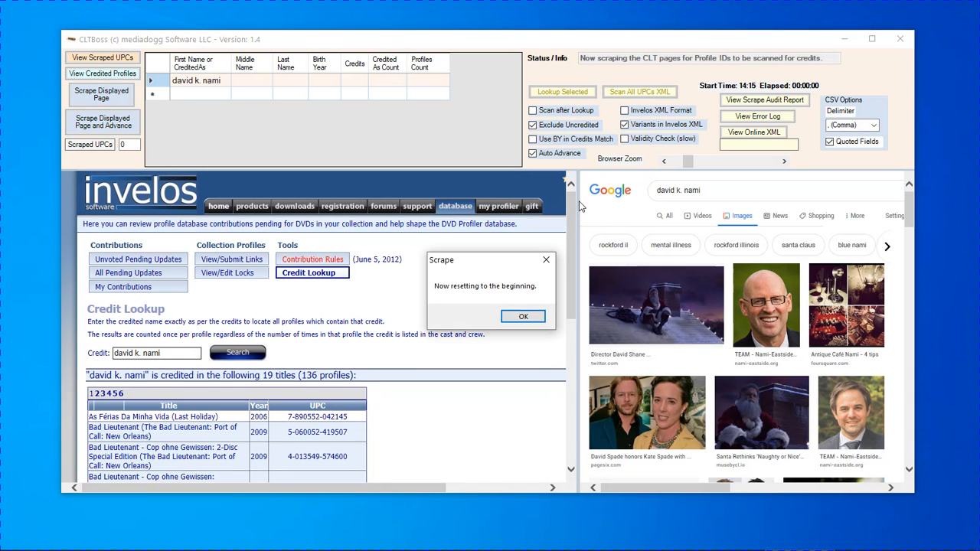
{"action": "key", "text": "Return"}
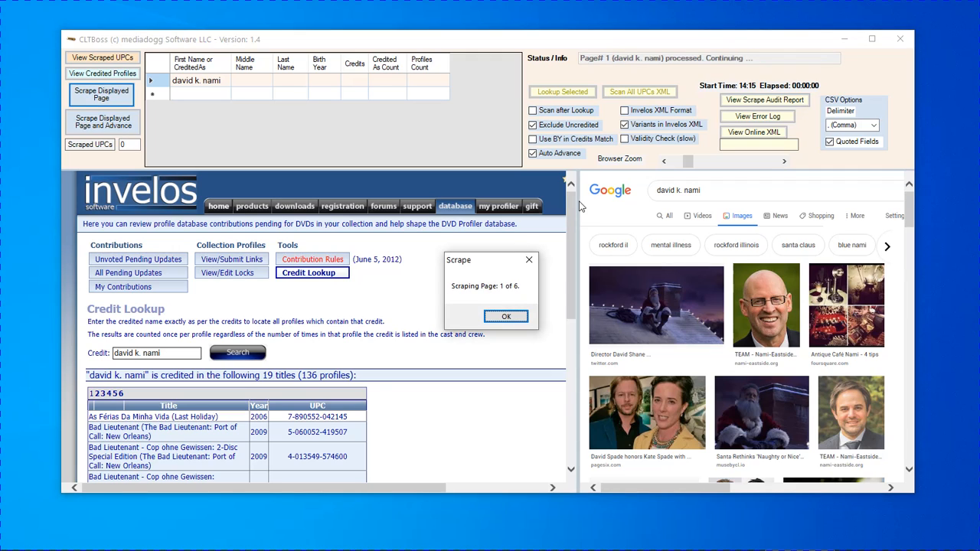
{"action": "key", "text": "Return"}
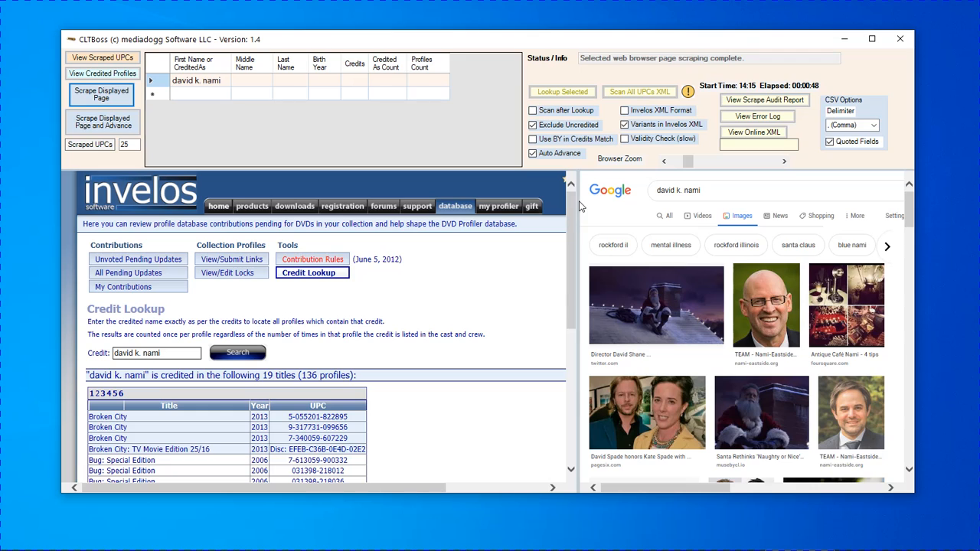
{"action": "left_click", "coordinate": [104, 94]}
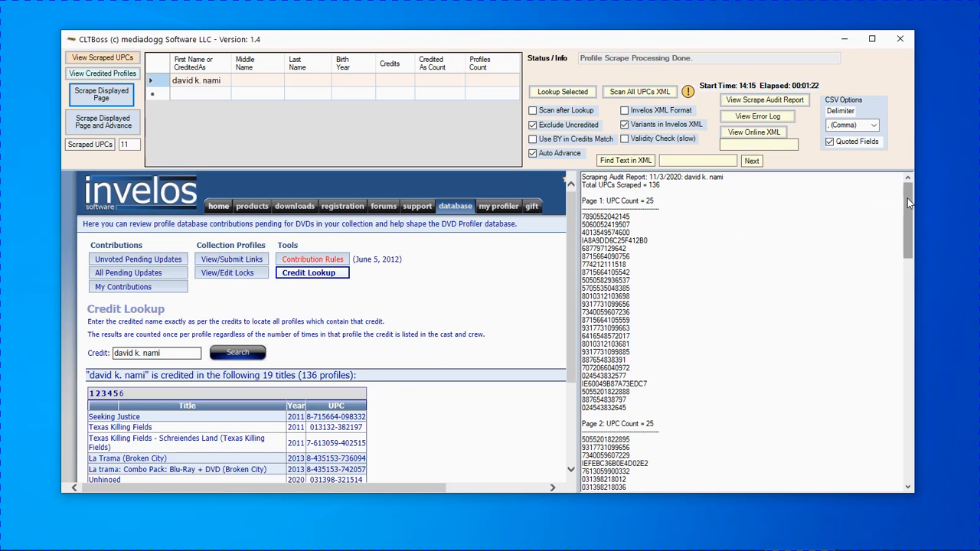
Review the scraping audit report through page 6 and the scraped UPC list down to its last entry
{"action": "left_click_drag", "start_coordinate": [908, 202], "coordinate": [909, 433]}
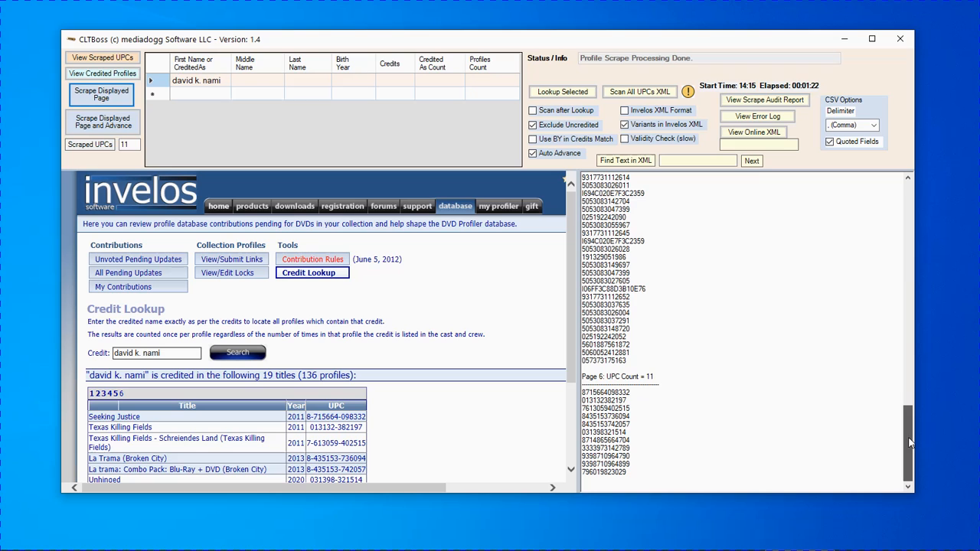
{"action": "left_click", "coordinate": [99, 57]}
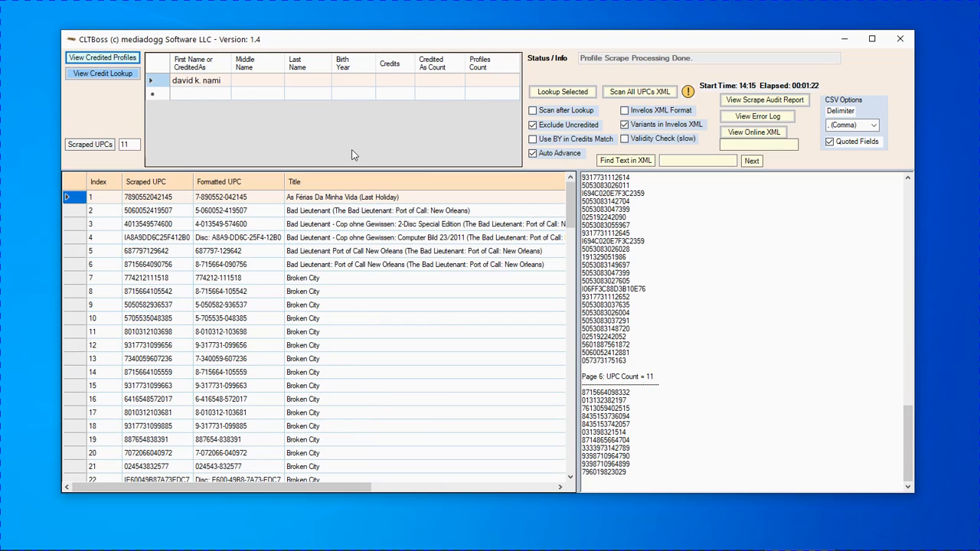
{"action": "left_click_drag", "start_coordinate": [570, 224], "coordinate": [575, 477]}
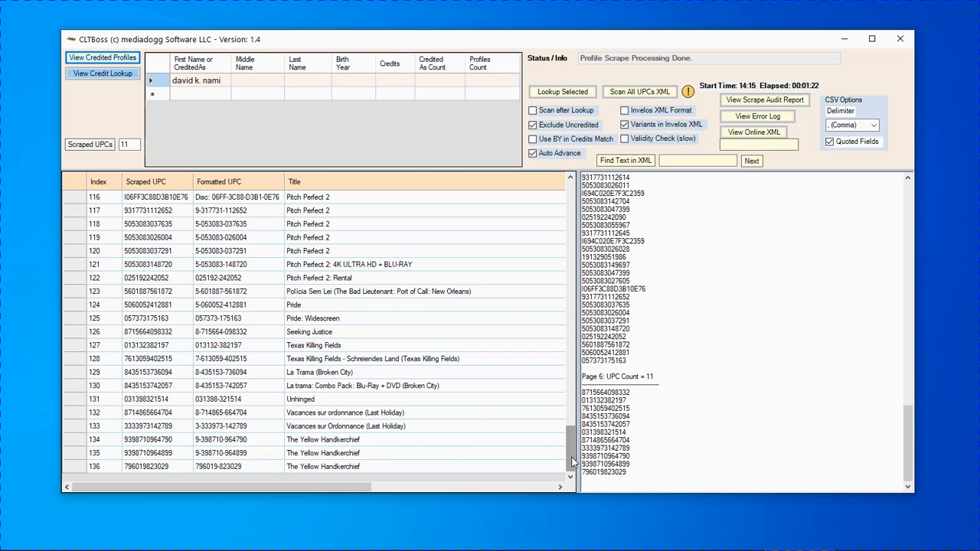
Sort the scraped UPC list by scraped UPC in ascending order and examine the entries for repeated UPCs
{"action": "left_click_drag", "start_coordinate": [571, 463], "coordinate": [567, 193]}
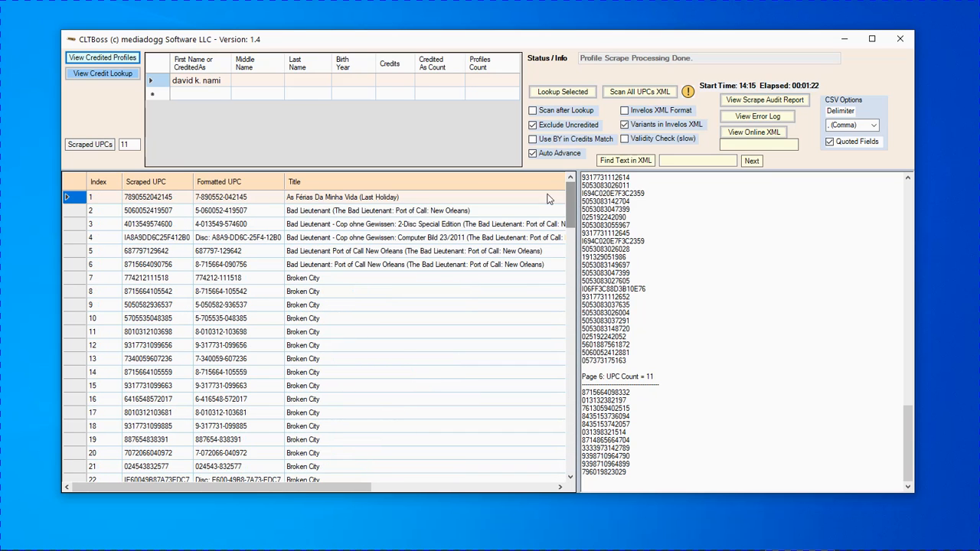
{"action": "left_click", "coordinate": [160, 185]}
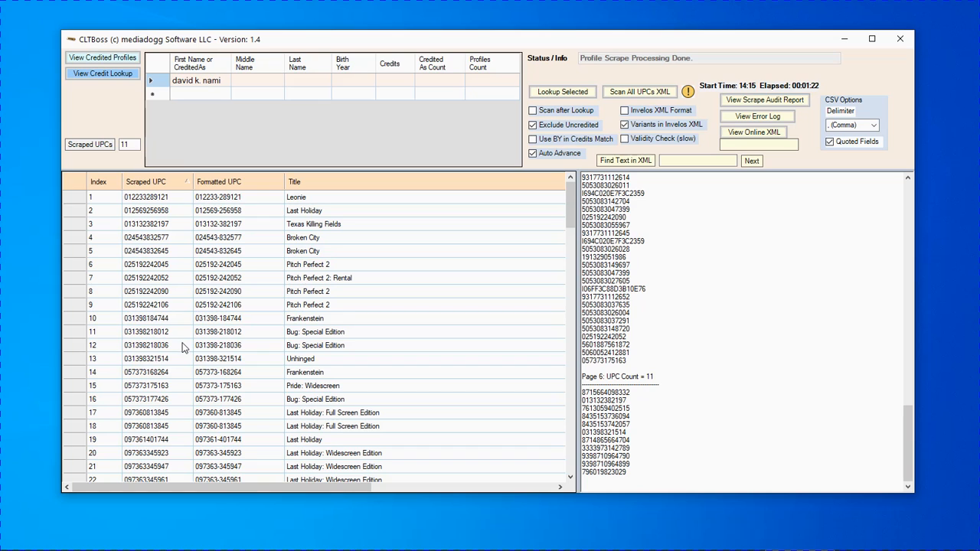
{"action": "scroll", "coordinate": [182, 348], "scroll_direction": "down", "scroll_amount": 4}
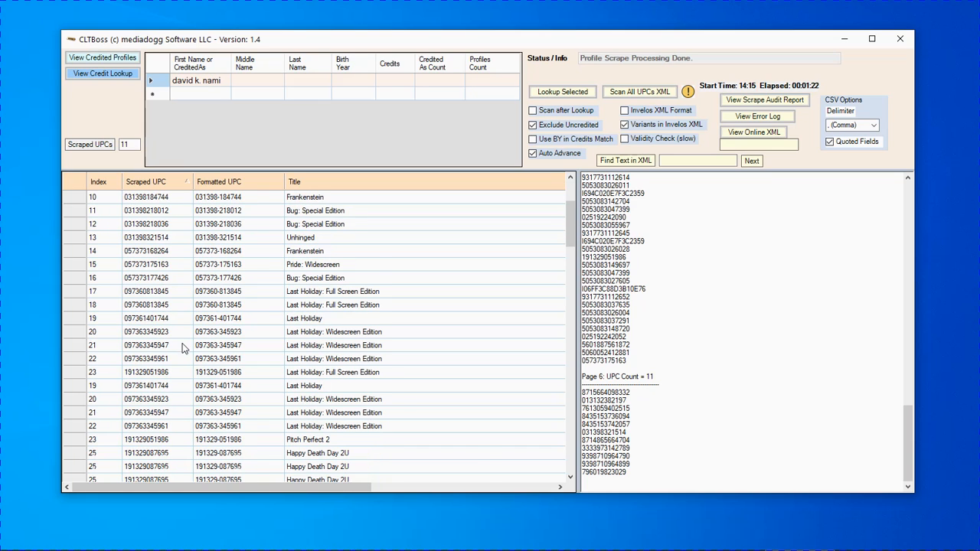
{"action": "scroll", "coordinate": [184, 349], "scroll_direction": "down", "scroll_amount": 2}
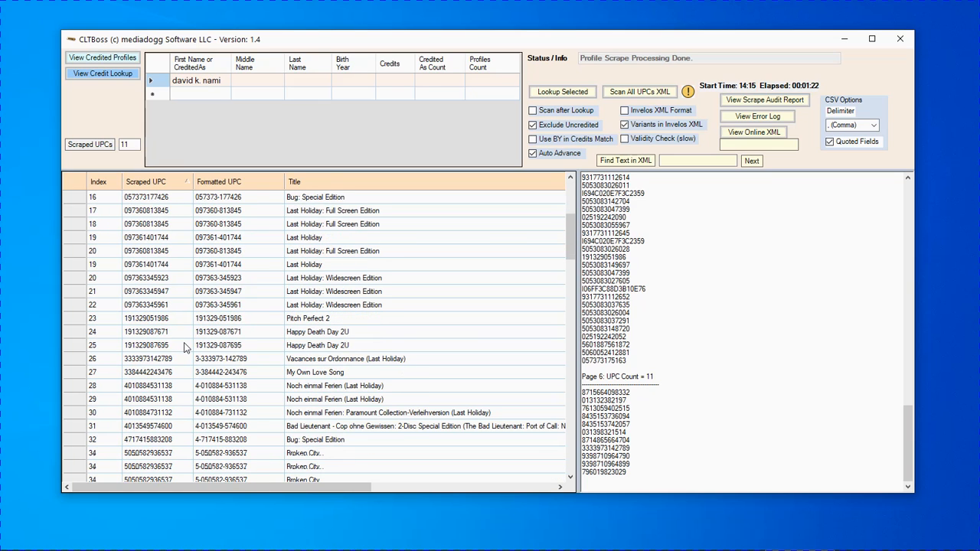
{"action": "scroll", "coordinate": [184, 349], "scroll_direction": "down", "scroll_amount": 2}
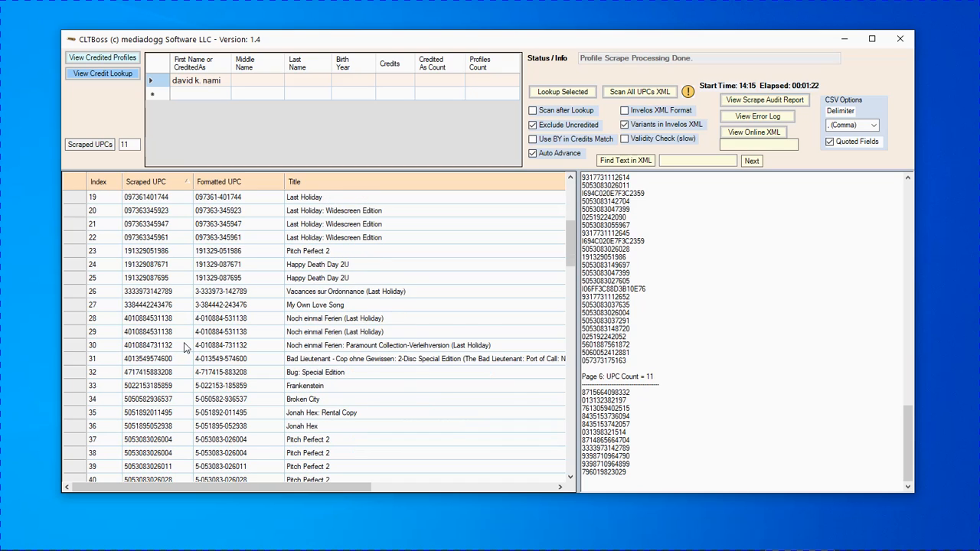
{"action": "scroll", "coordinate": [184, 348], "scroll_direction": "down", "scroll_amount": 2}
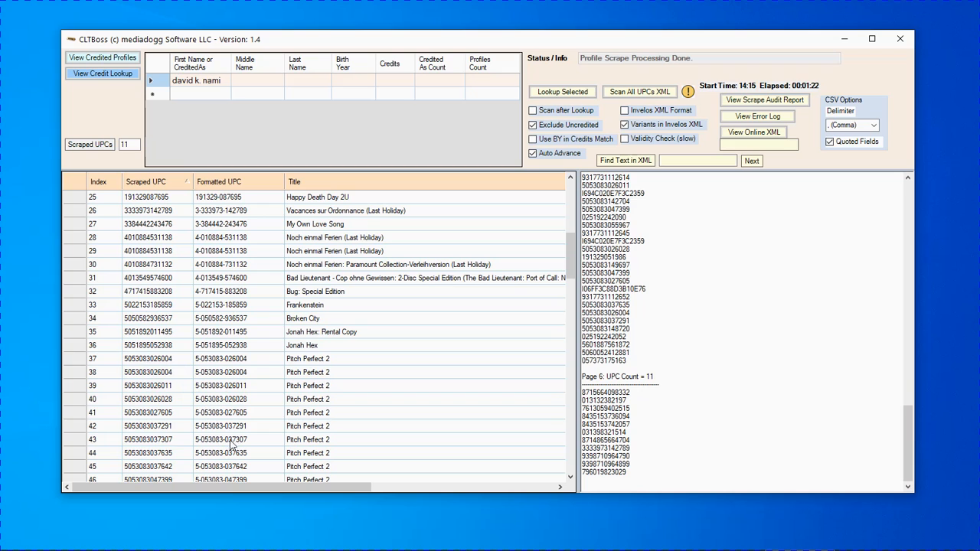
{"action": "scroll", "coordinate": [218, 396], "scroll_direction": "down", "scroll_amount": 4}
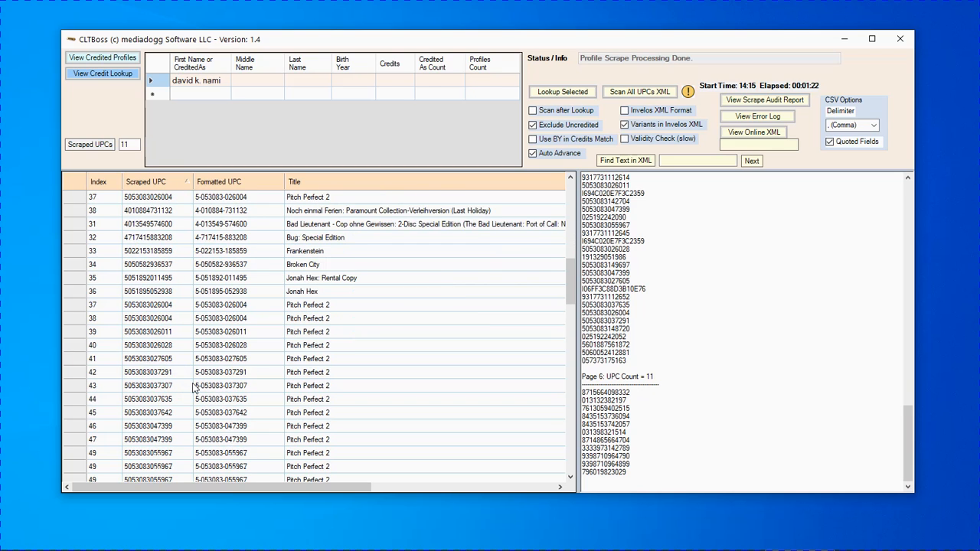
{"action": "scroll", "coordinate": [194, 389], "scroll_direction": "up", "scroll_amount": 2}
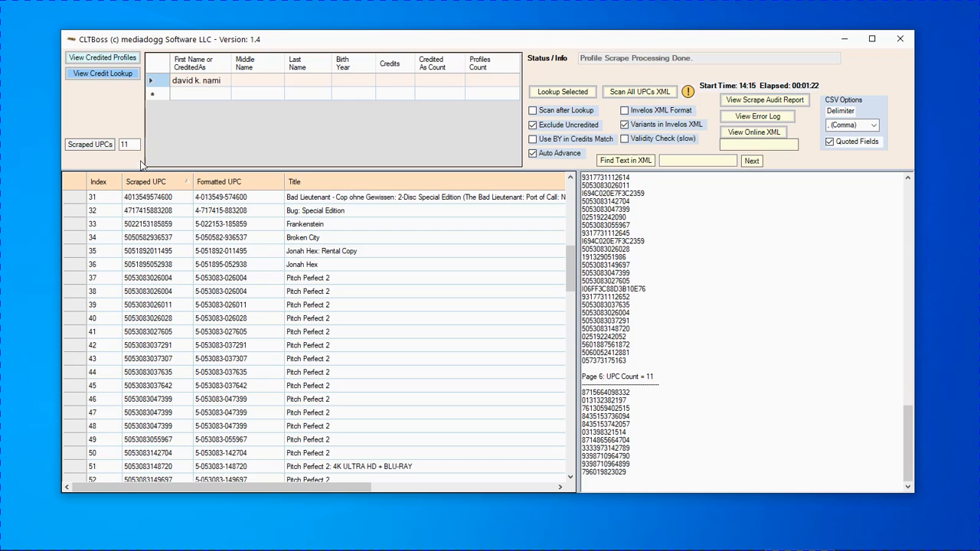
{"action": "left_click", "coordinate": [115, 74]}
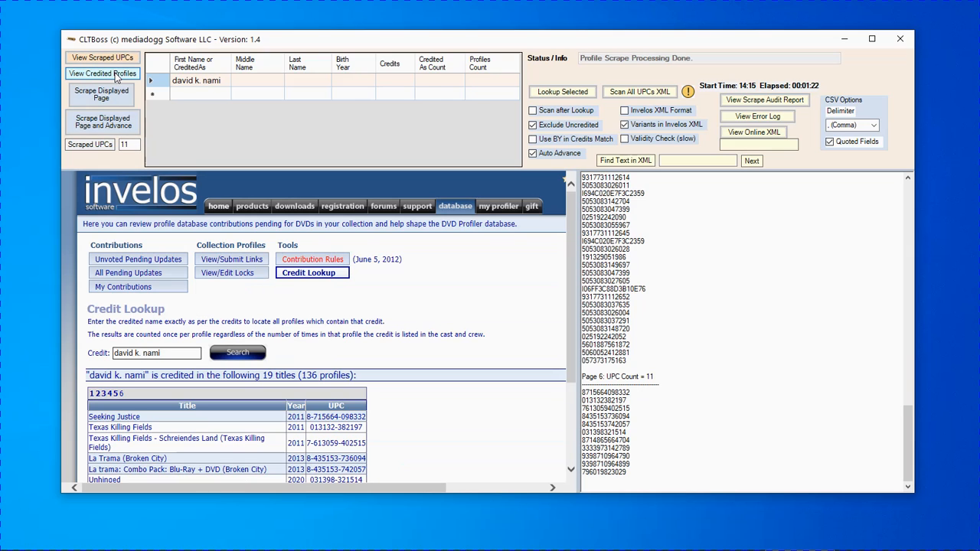
{"action": "left_click", "coordinate": [136, 431]}
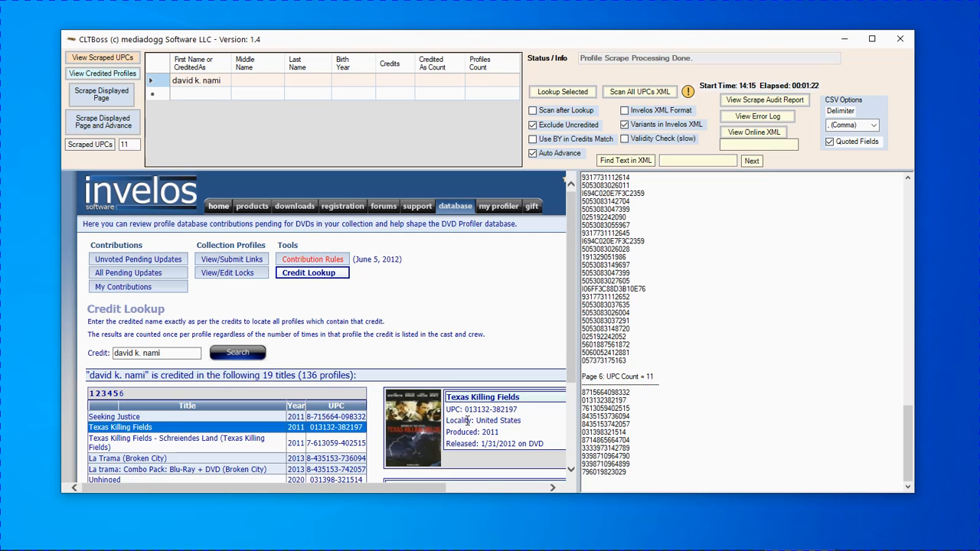
{"action": "left_click", "coordinate": [872, 39]}
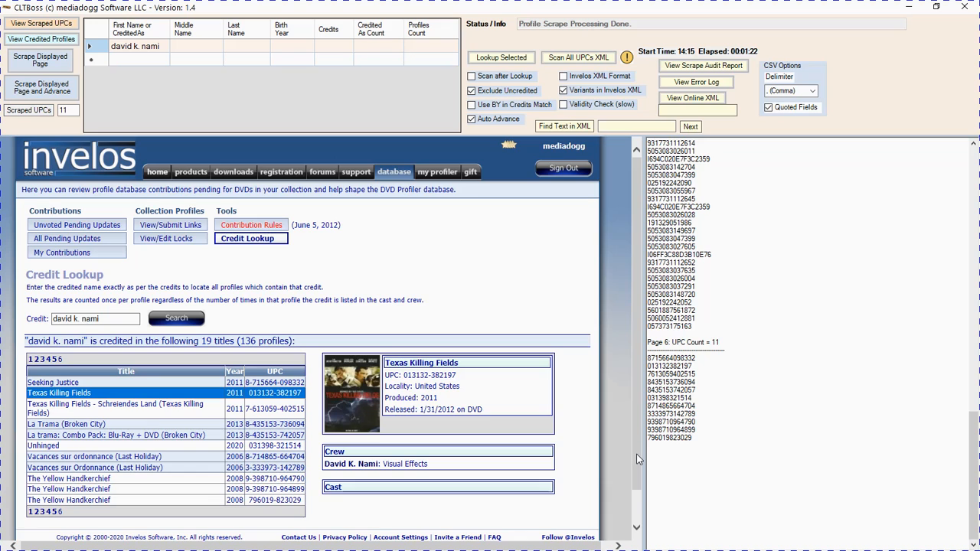
Scrape only page 2 of the credit results and show the details of its first Broken City profile
{"action": "scroll", "coordinate": [637, 460], "scroll_direction": "down", "scroll_amount": 1}
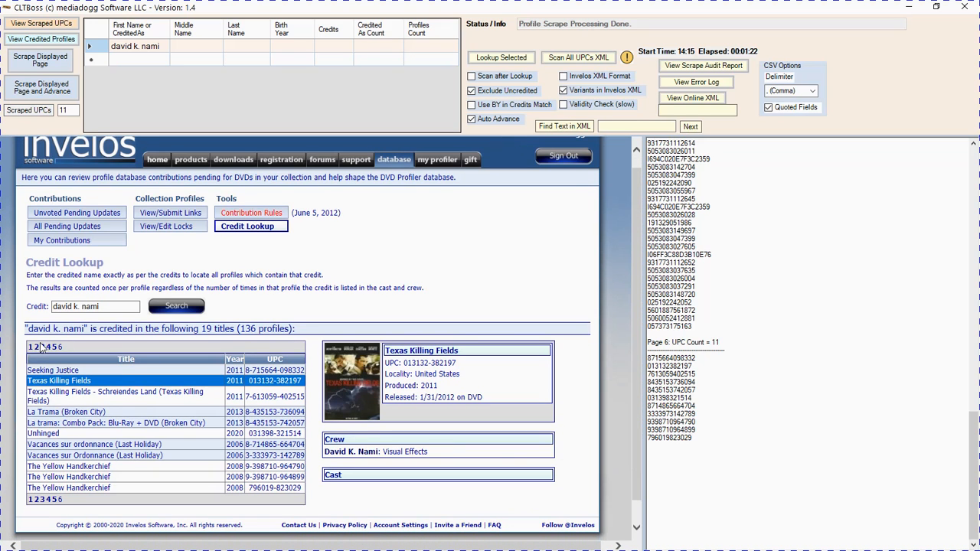
{"action": "left_click", "coordinate": [40, 347]}
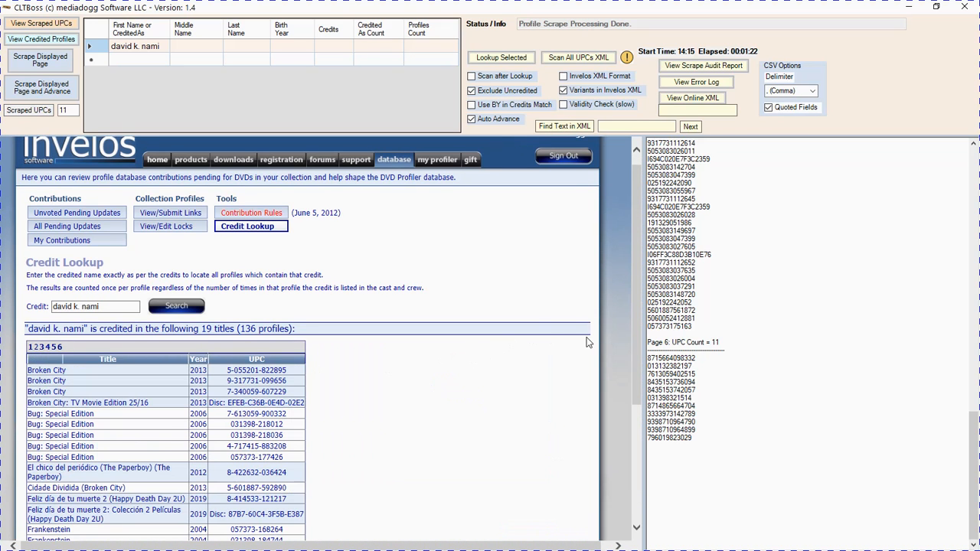
{"action": "left_click_drag", "start_coordinate": [635, 378], "coordinate": [640, 454]}
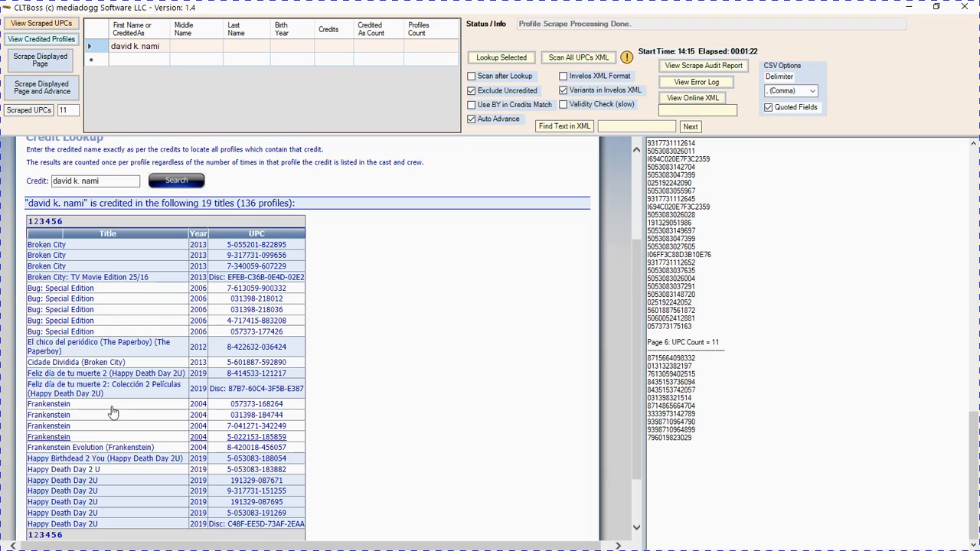
{"action": "left_click", "coordinate": [53, 68]}
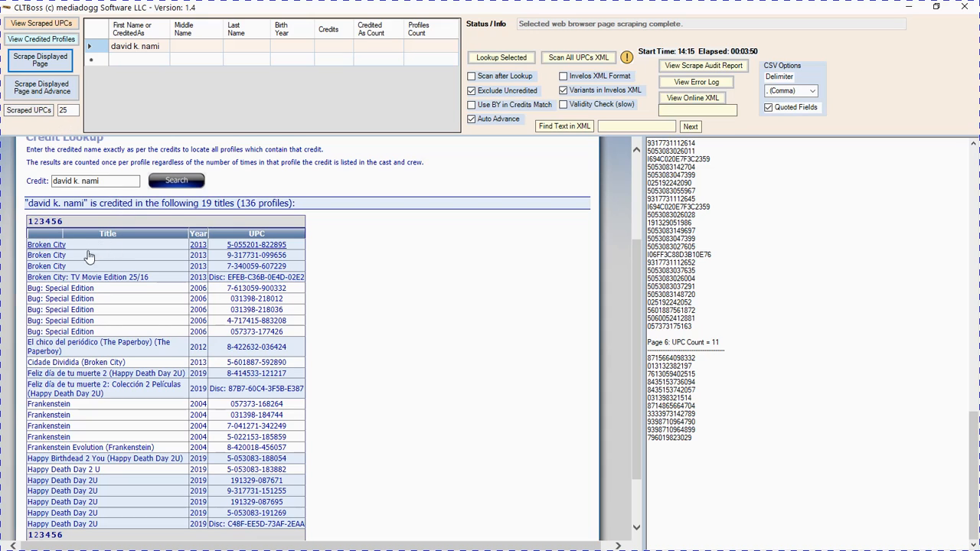
{"action": "left_click", "coordinate": [47, 246]}
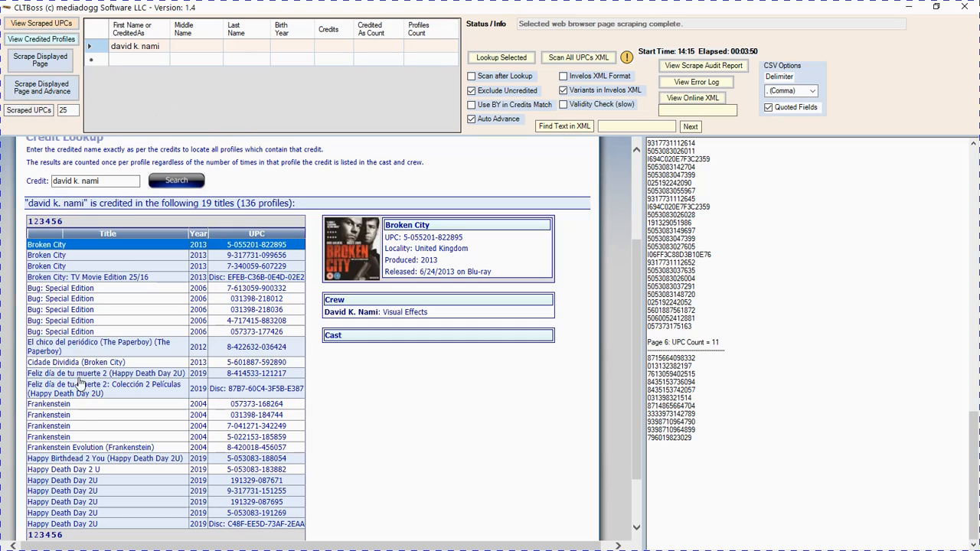
Open page 3 of the credit results and return to the start of the scraping audit report
{"action": "left_click", "coordinate": [42, 223]}
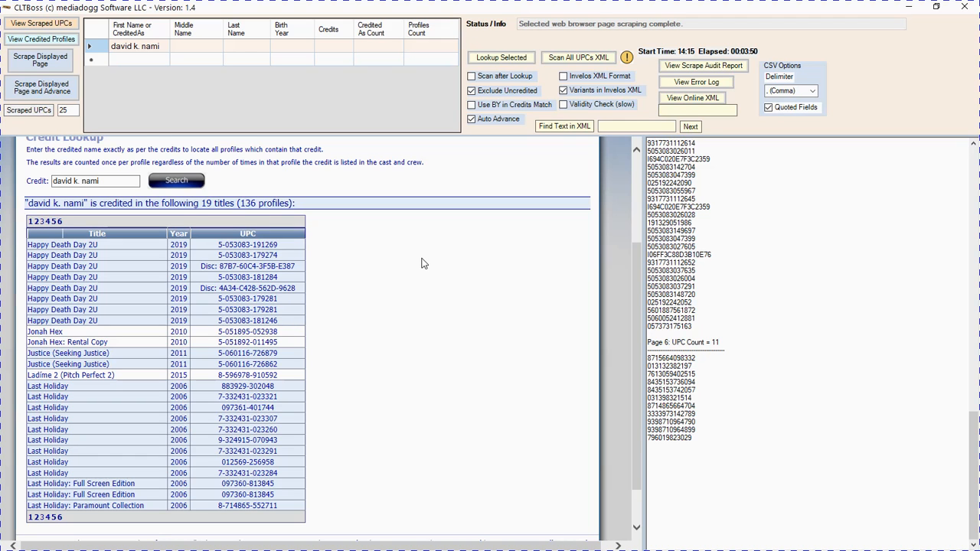
{"action": "left_click_drag", "start_coordinate": [974, 460], "coordinate": [953, 170]}
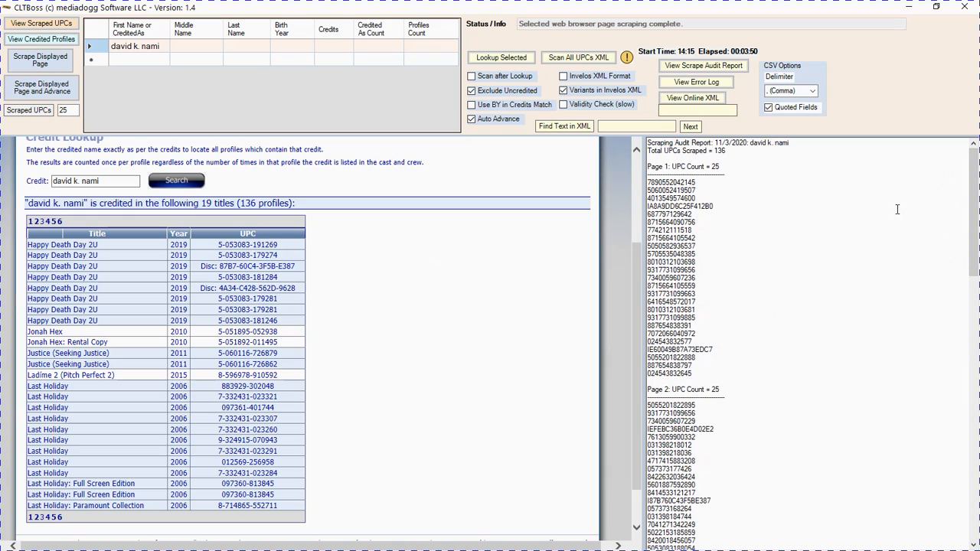